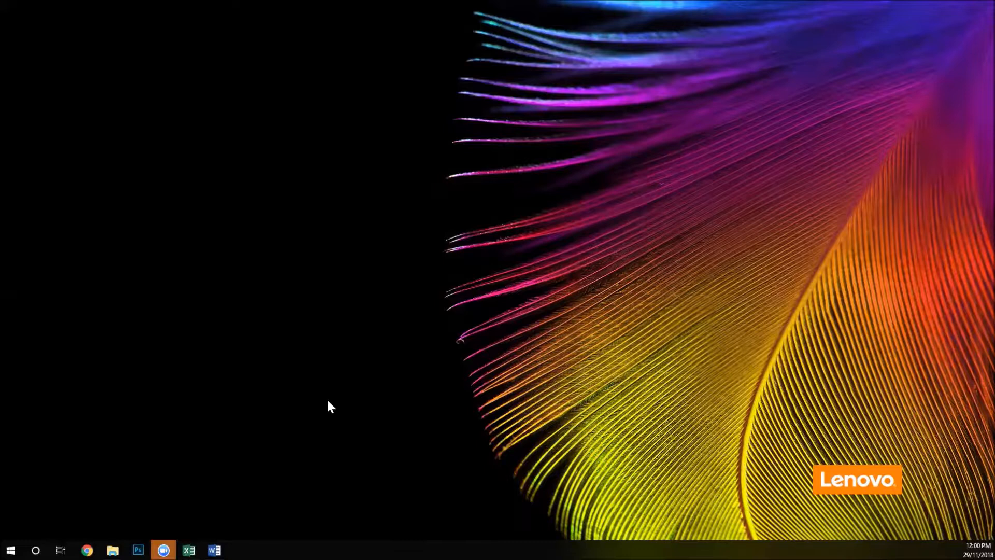
- Open the Customer Data List workbook from File Explorer
mouse_move(113, 549)
click(187, 500)
double_click(231, 157)
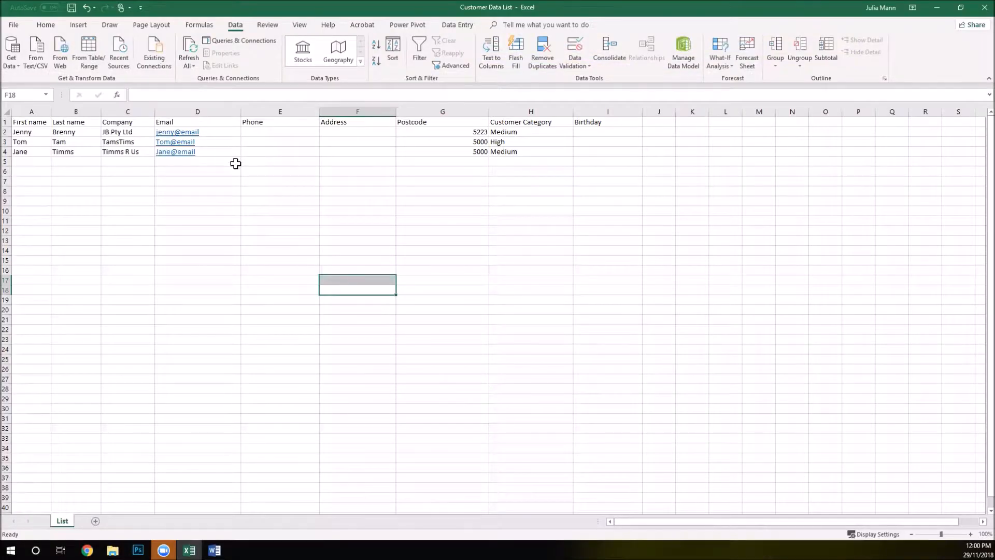
click(235, 162)
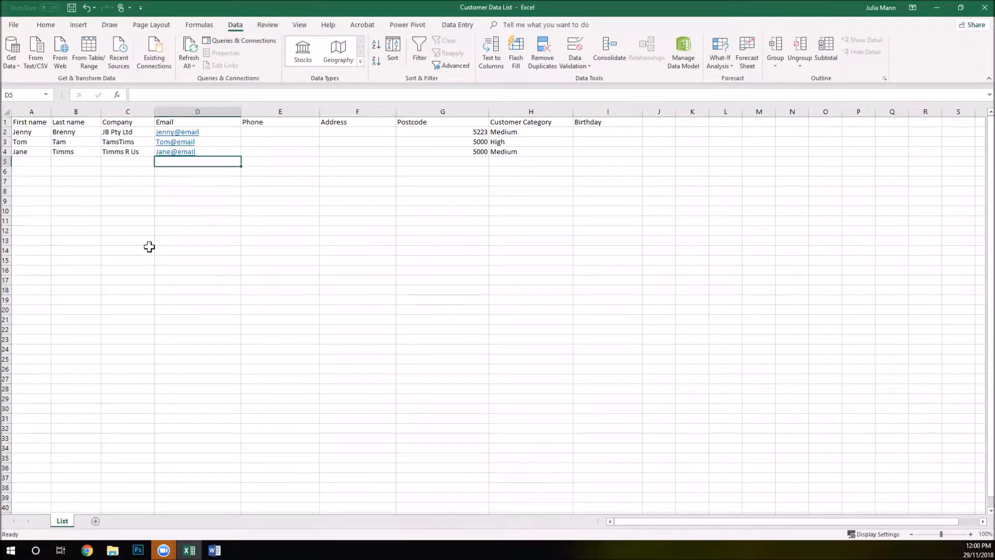
- Examine the customer list's columns one by one, from First name through Address
click(34, 111)
click(73, 112)
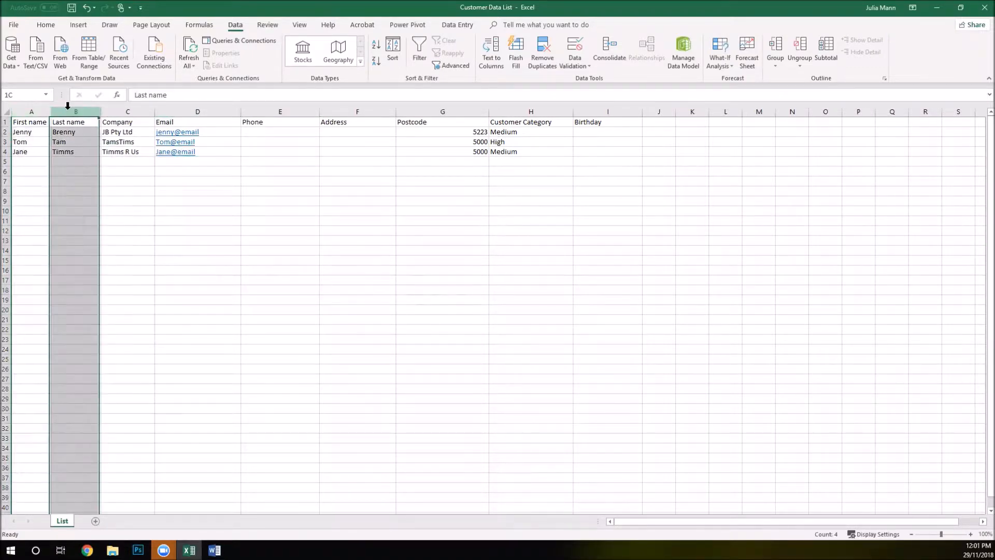
click(128, 111)
click(202, 111)
click(279, 112)
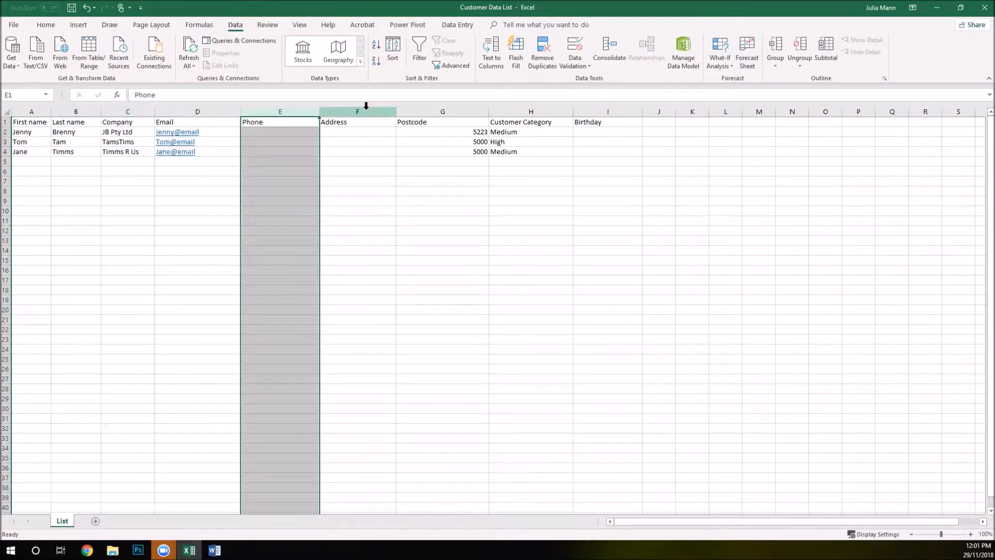
click(362, 111)
- Add filters to the header row of the customer list and save the workbook
click(6, 122)
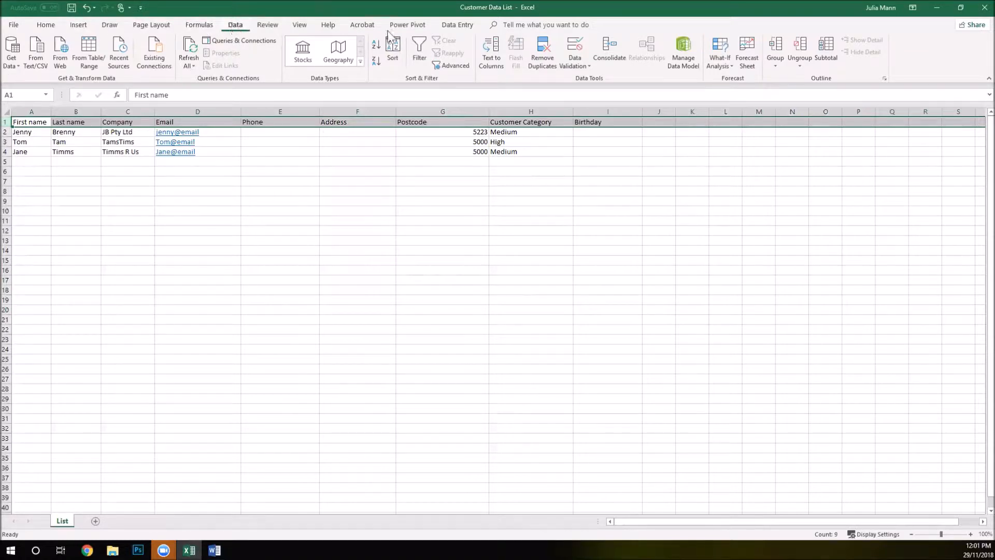
click(421, 49)
click(410, 209)
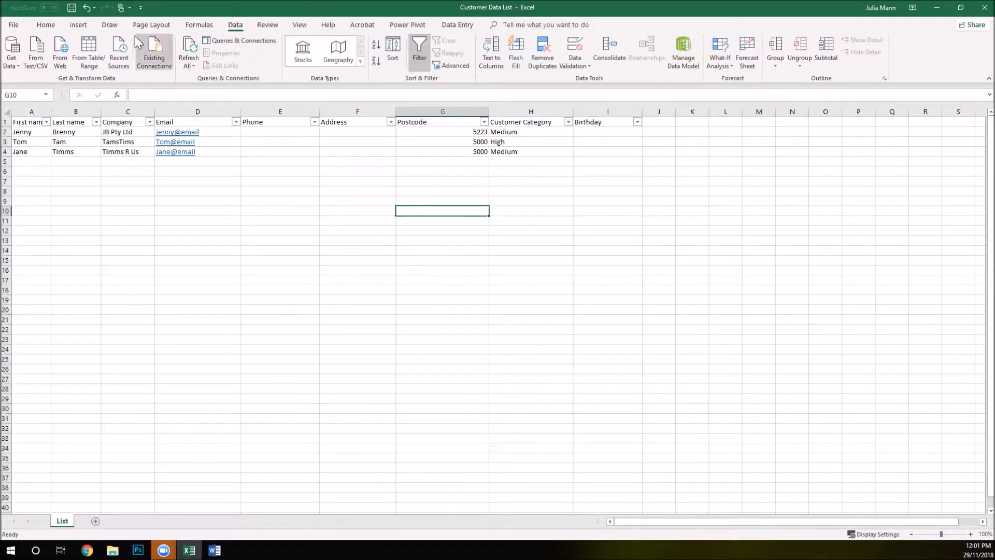
click(72, 10)
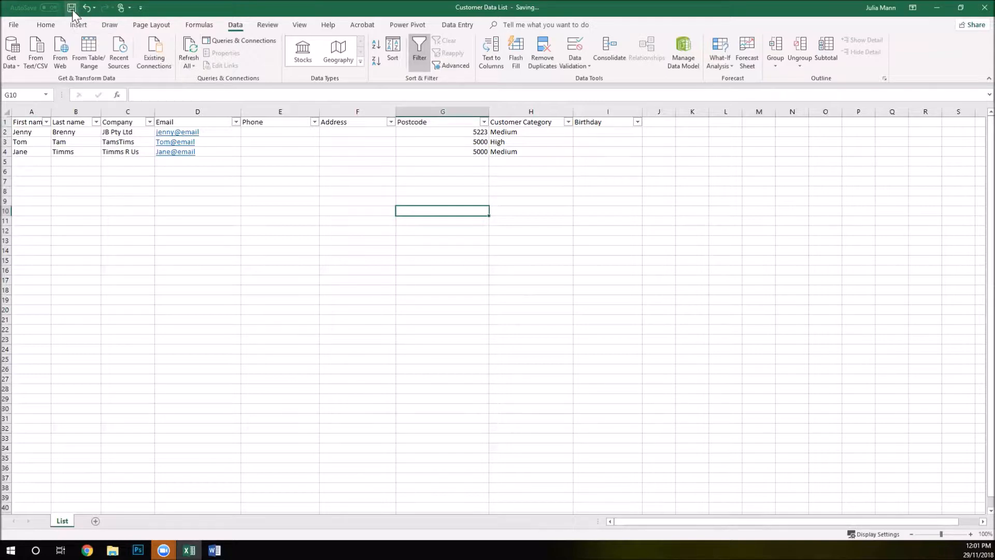
click(370, 260)
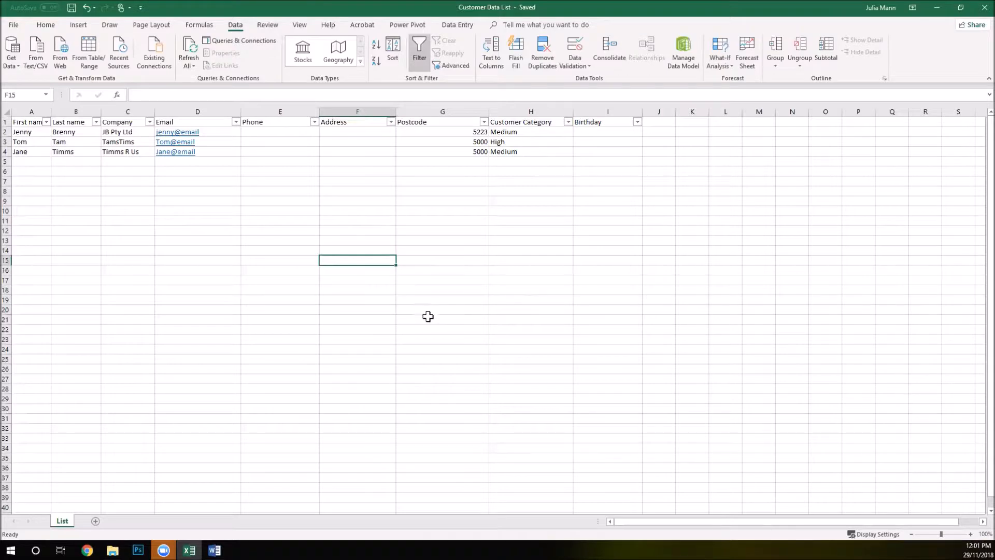
- Switch to Word and start the step-by-step mail merge wizard for e-mail messages, using the current document
click(215, 549)
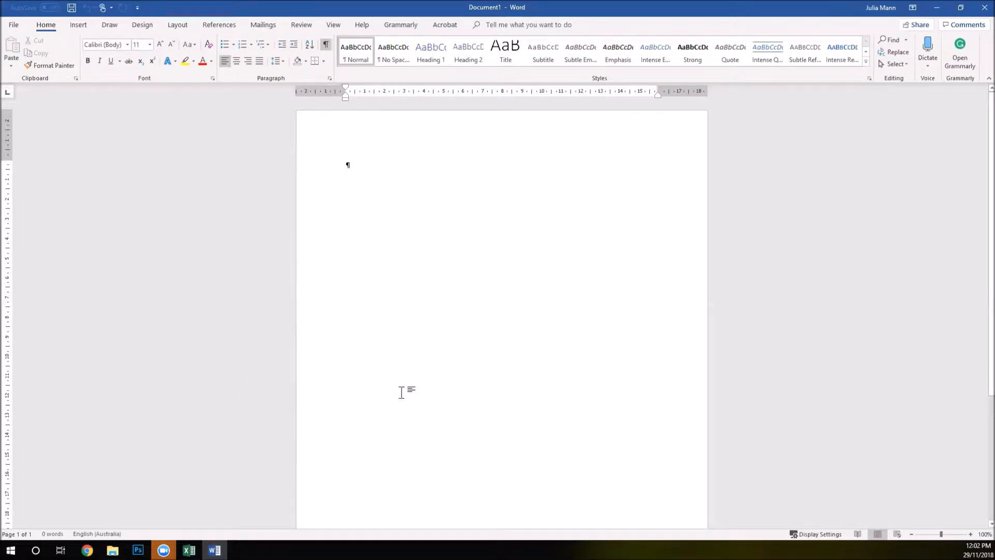
click(266, 27)
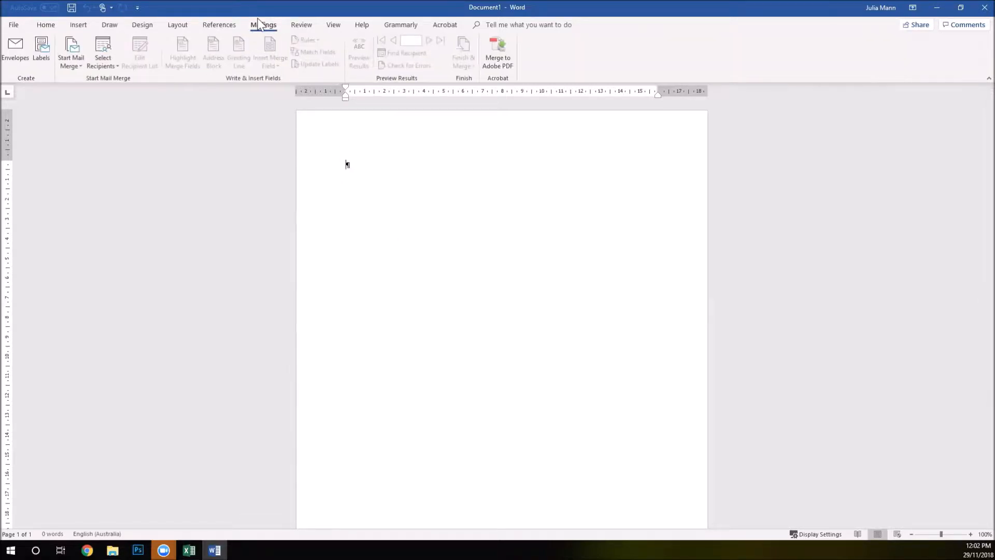
click(71, 65)
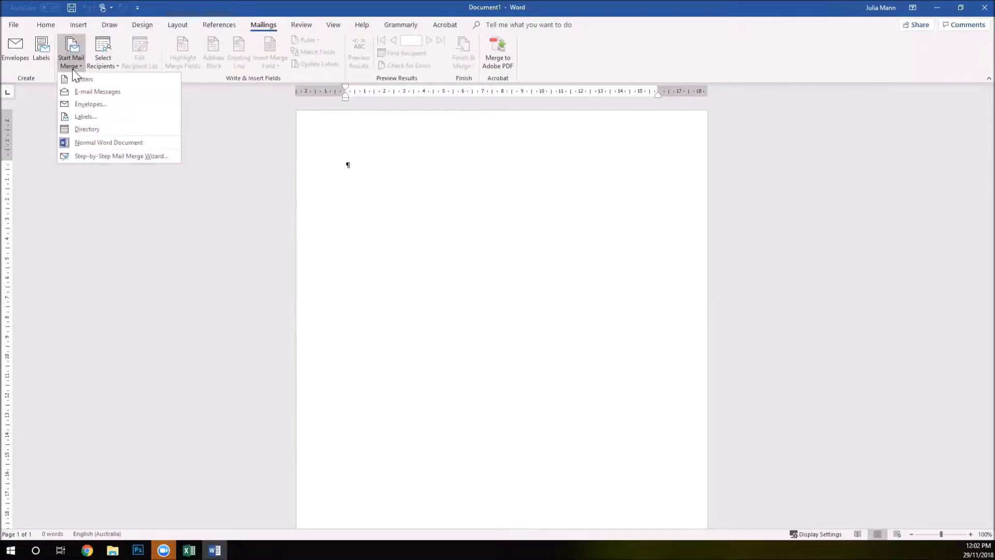
click(107, 154)
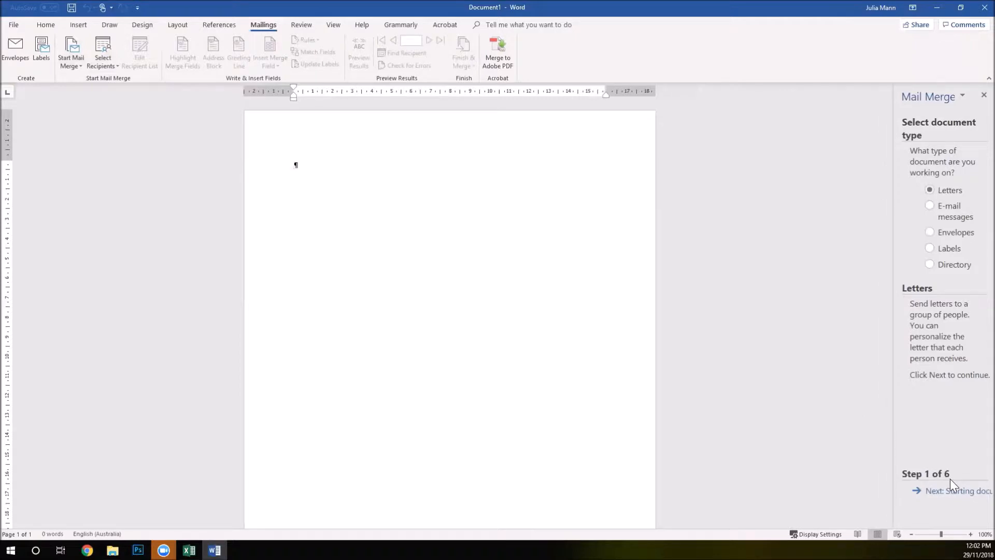
click(940, 209)
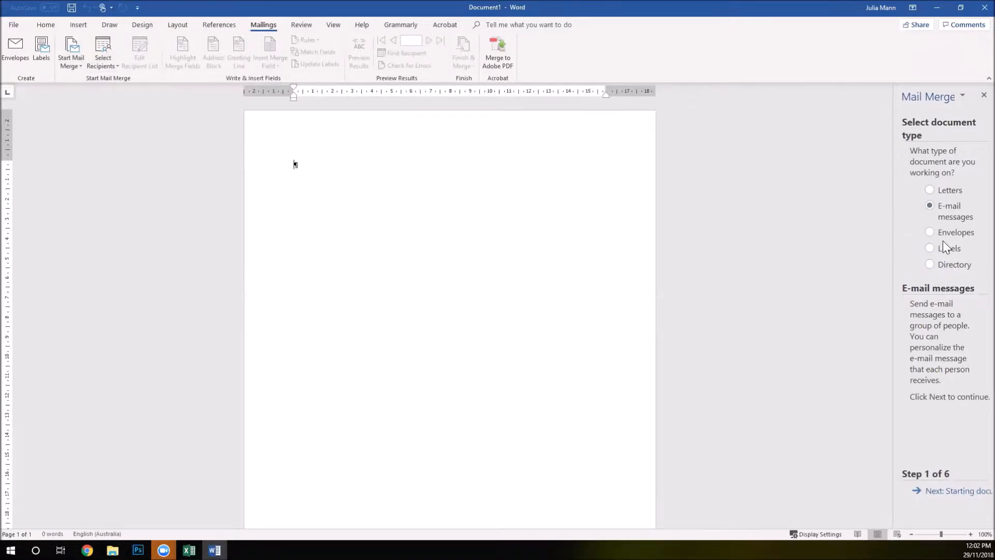
click(957, 492)
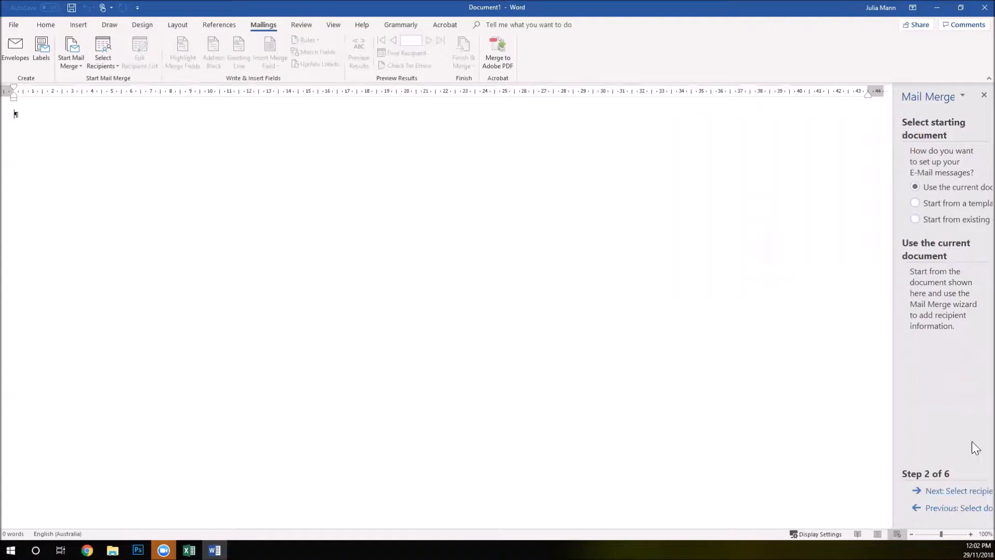
click(972, 492)
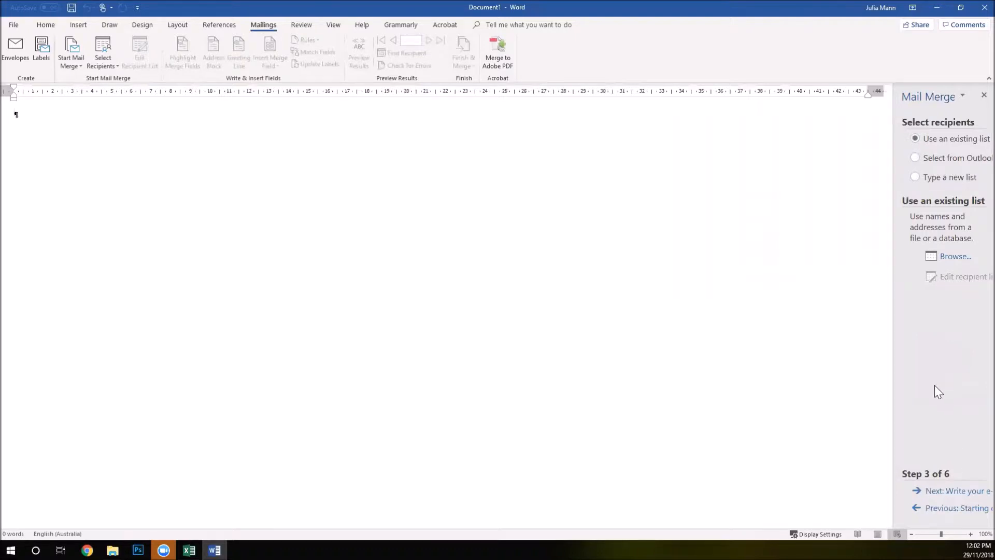
- Load the List$ table of Customer Data List from Training Files > Mail Merge as the recipient source, with first-row column headers
click(958, 257)
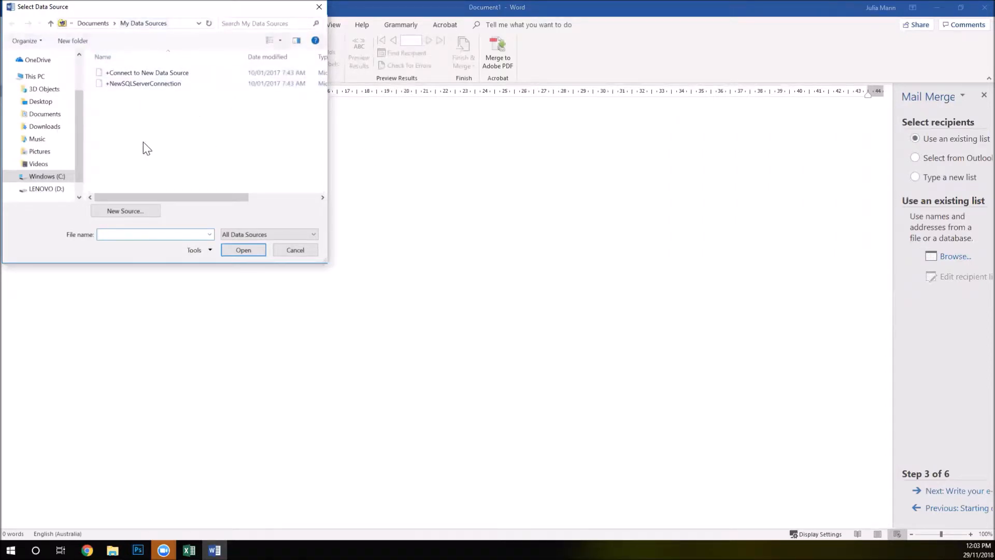
click(14, 114)
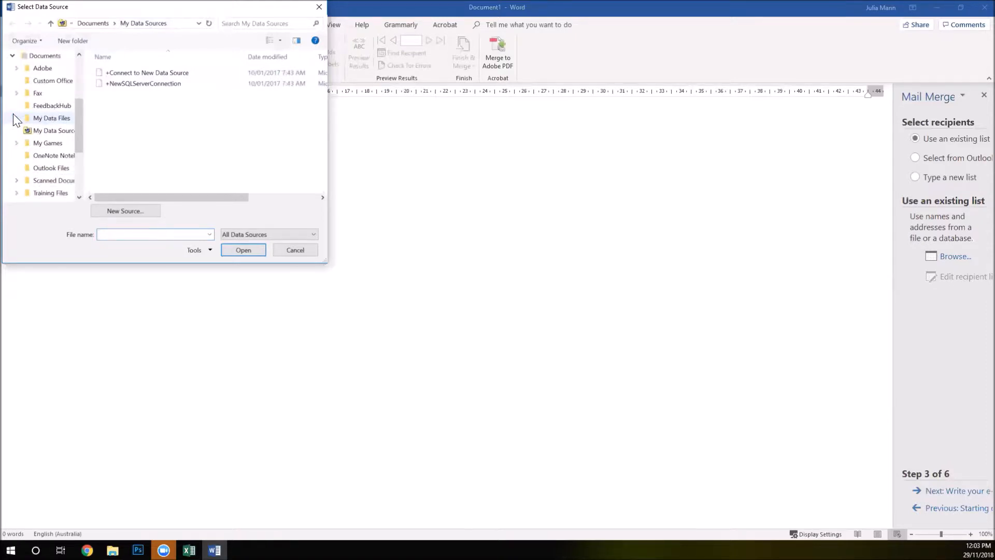
click(17, 192)
click(53, 181)
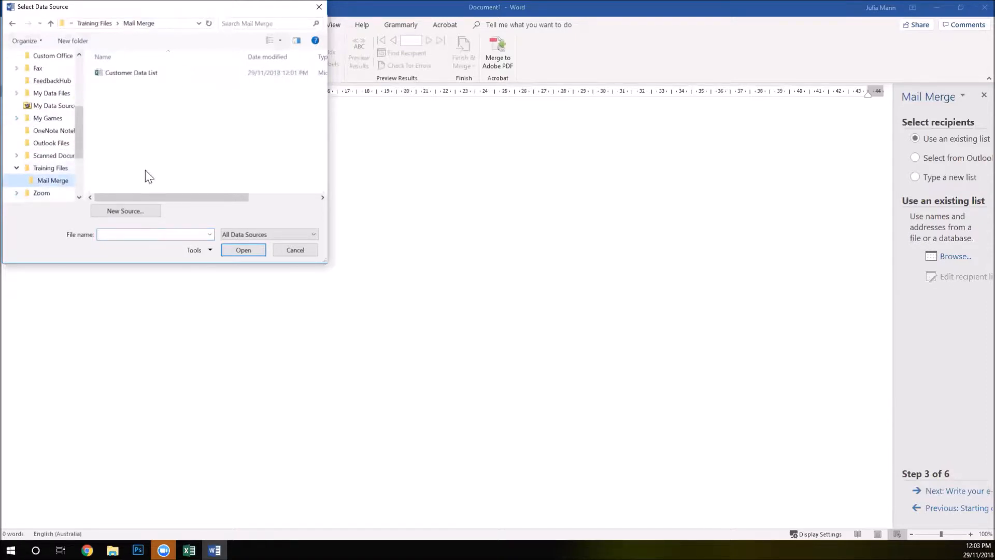
double_click(134, 72)
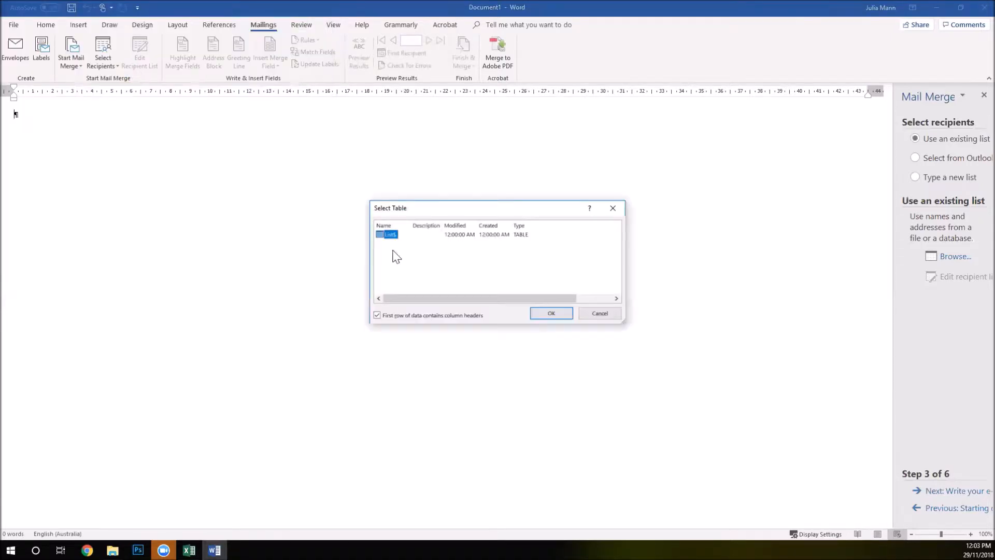
click(550, 313)
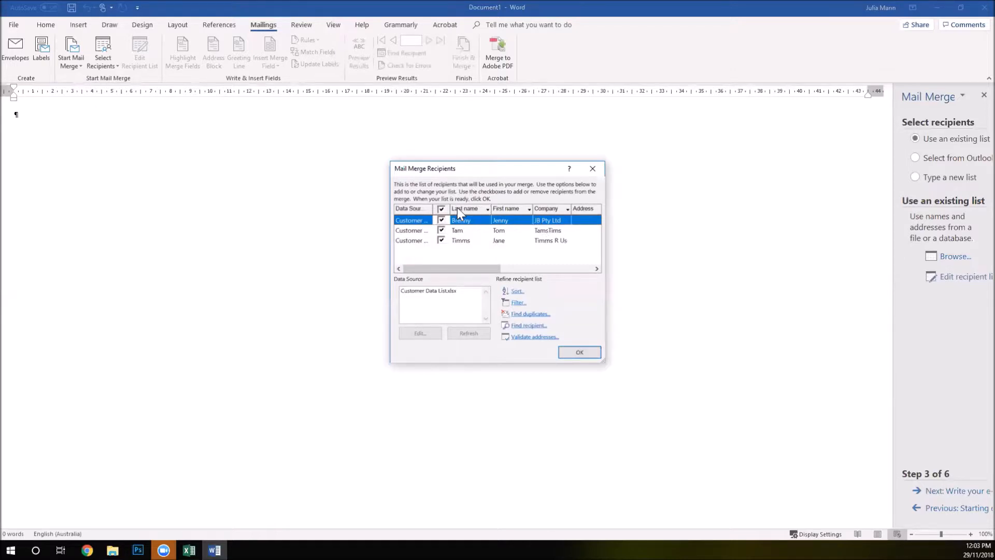
- Check the Company filter options, accept all customers as merge recipients and continue to writing the e-mail message
click(568, 209)
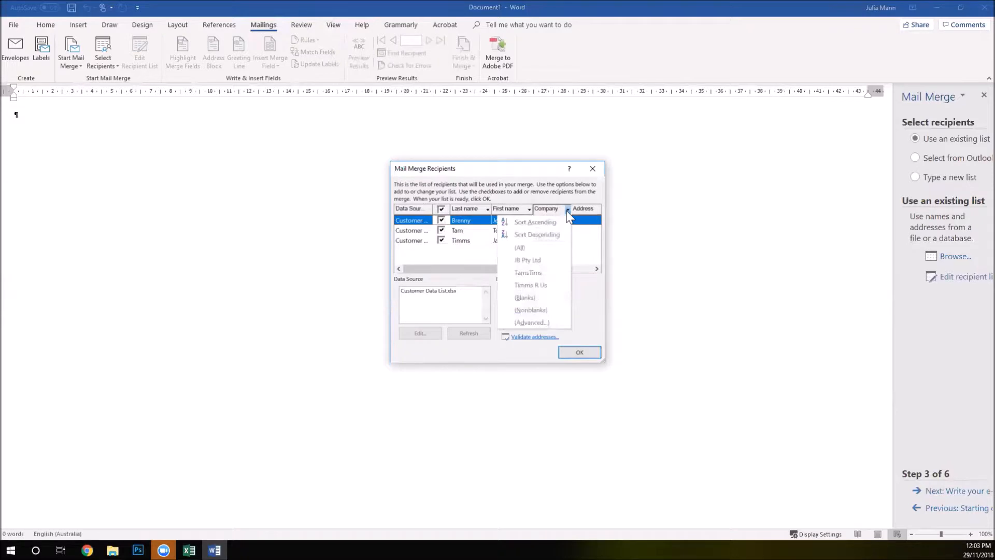
click(568, 213)
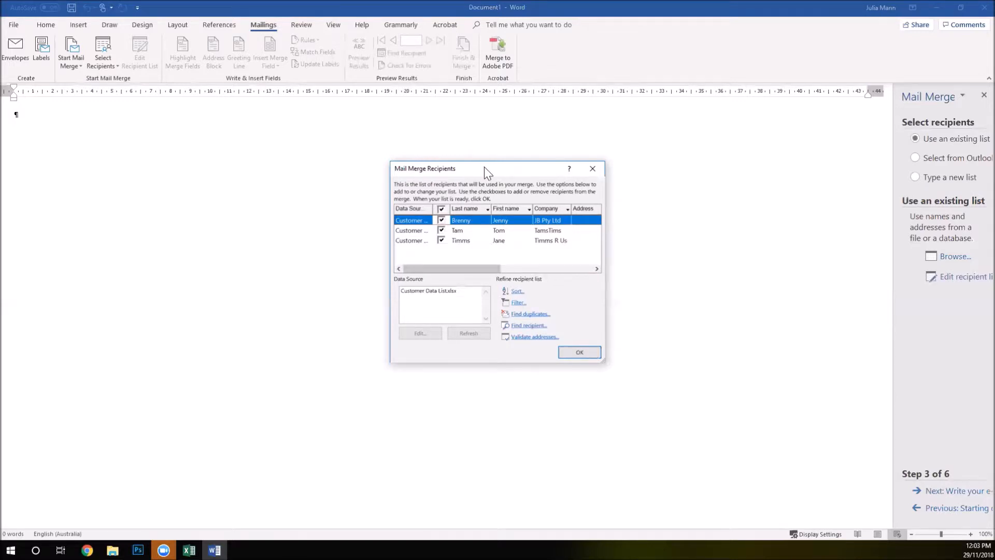
click(579, 354)
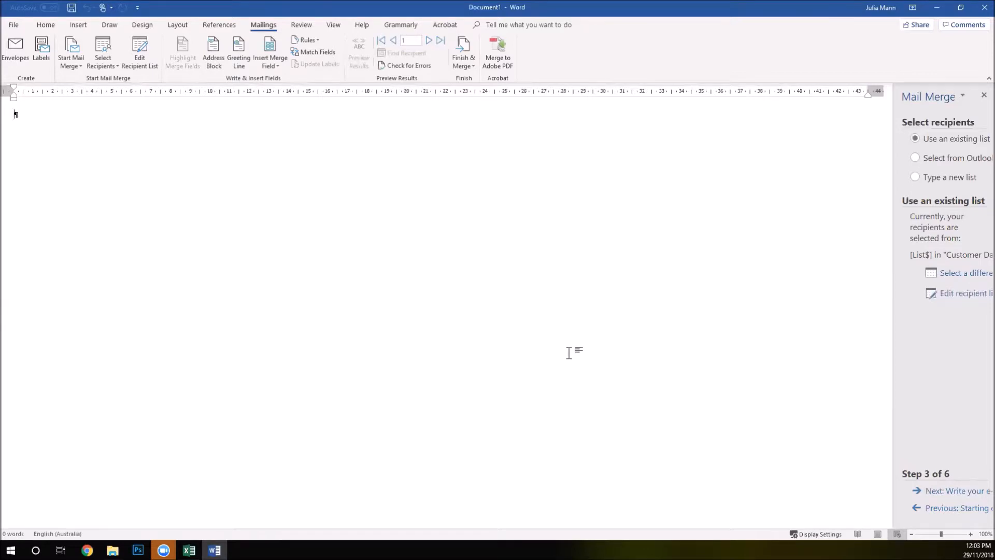
click(970, 495)
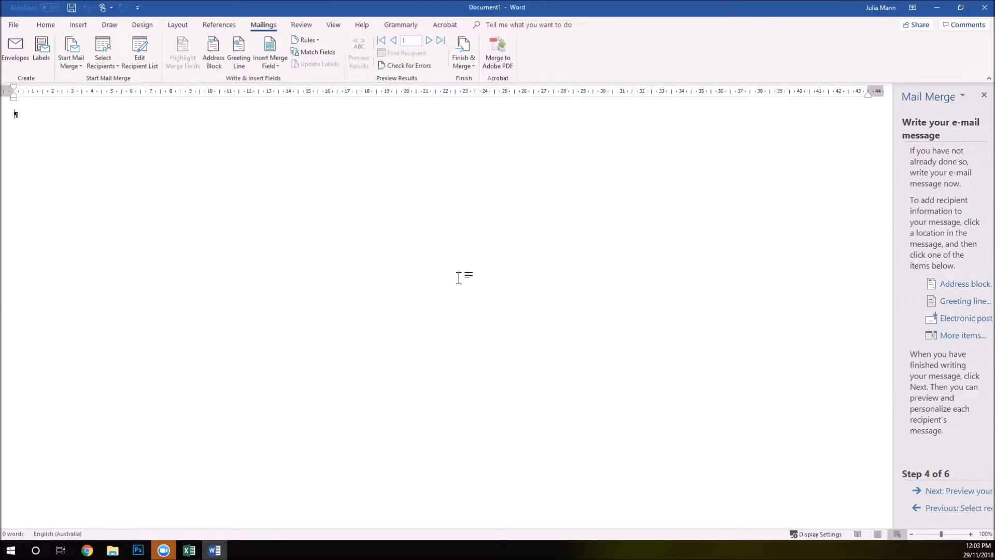
- Write the greeting line as "Dear" followed by the First_name merge field and a comma
text(Dear)
click(275, 64)
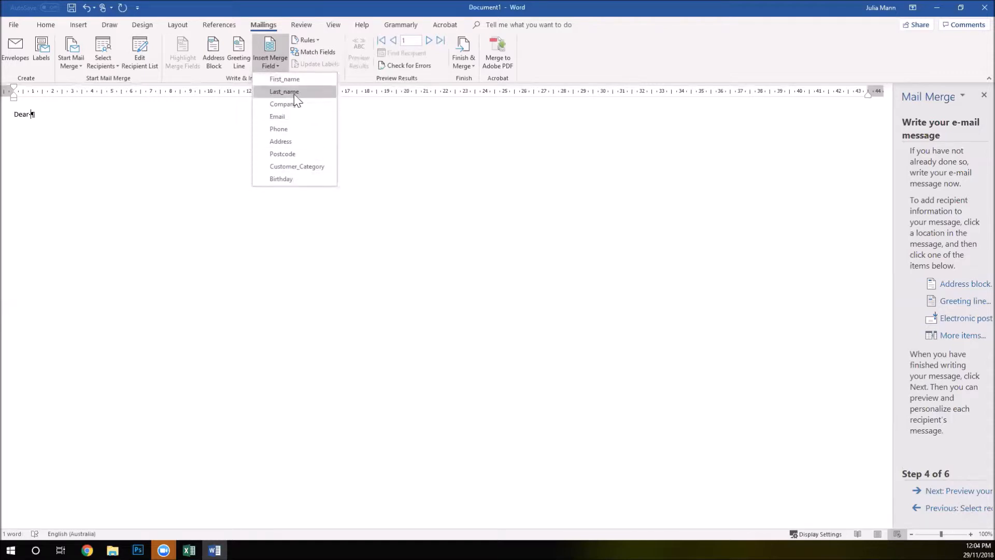
click(293, 80)
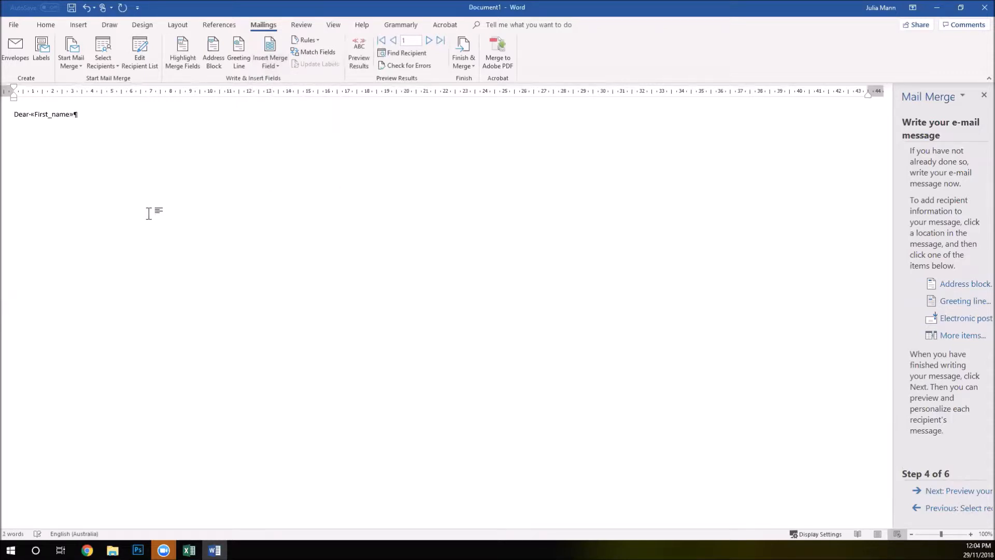
text(,)
key(Return)
- Write the body line "I hope all has been well at" followed by the Company merge field and a full stop
text(I hope all has been well at)
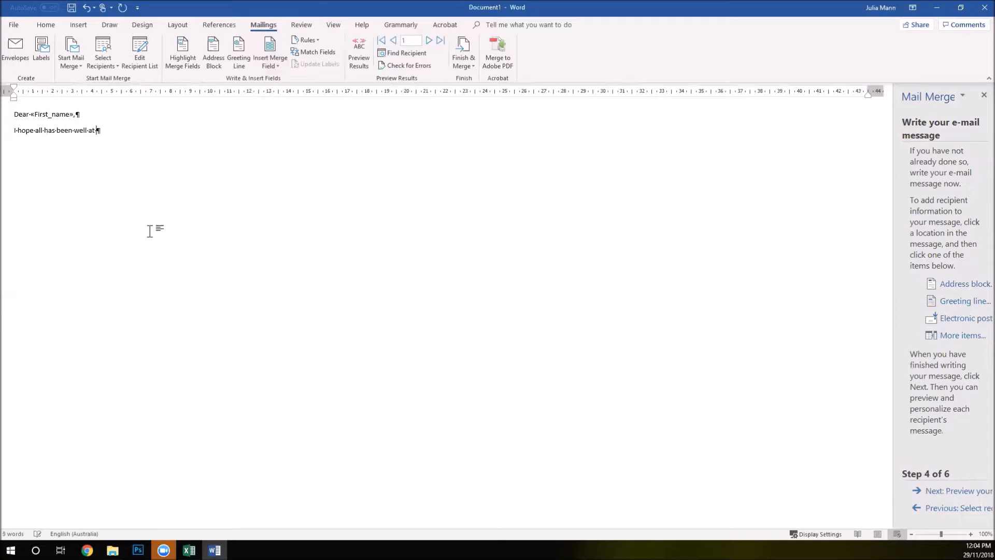
click(268, 66)
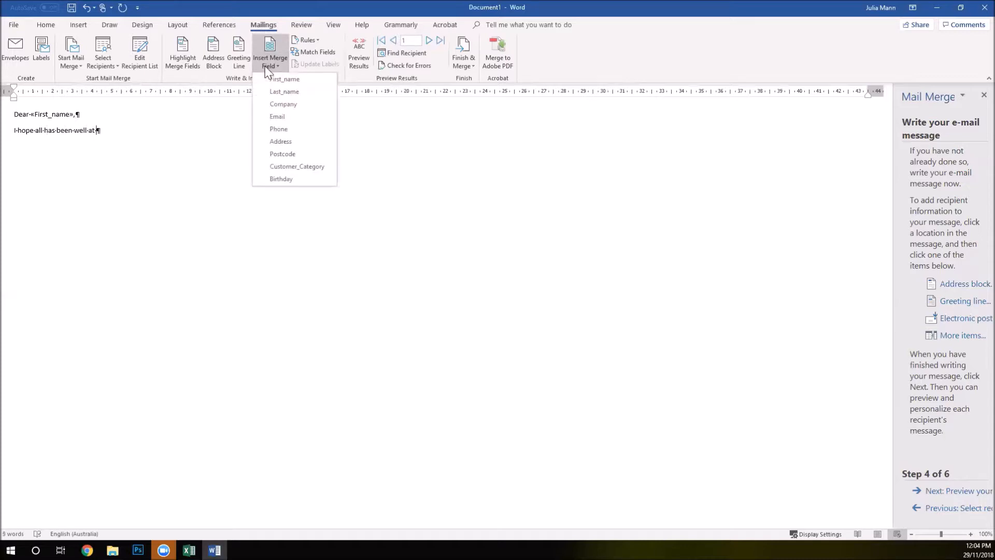
click(294, 104)
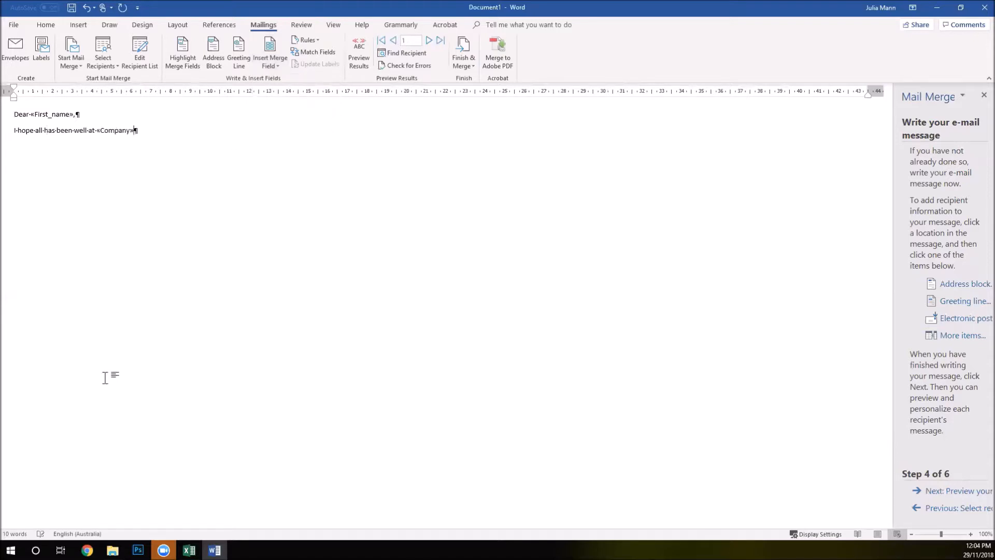
text(.)
key(Return)
- Close the message with "Thanks," and the sender's first name on separate lines, and highlight the merge fields
text(Thanks,)
key(Return)
text(Julia)
click(189, 61)
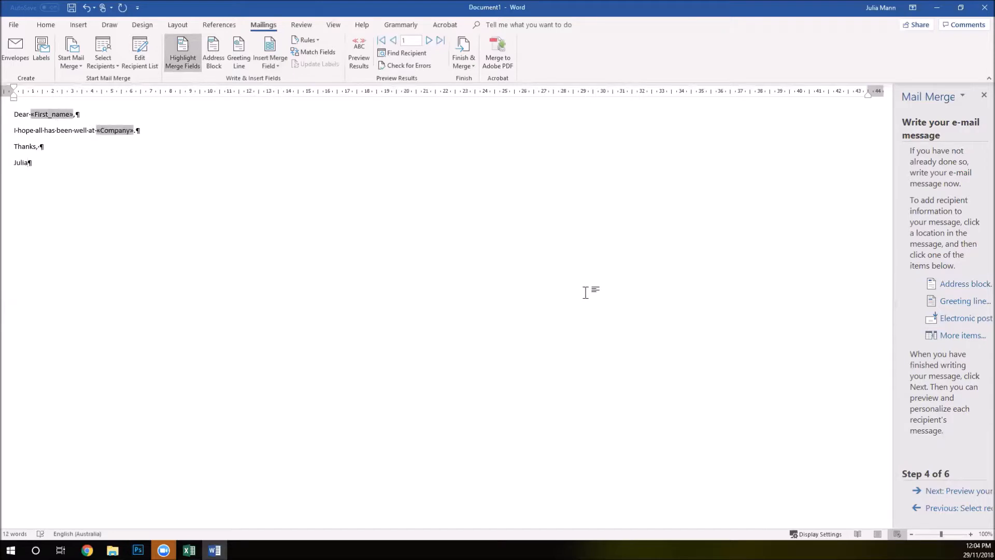
- Preview the merged e-mail messages, moving back and forth through the recipients' records
click(954, 491)
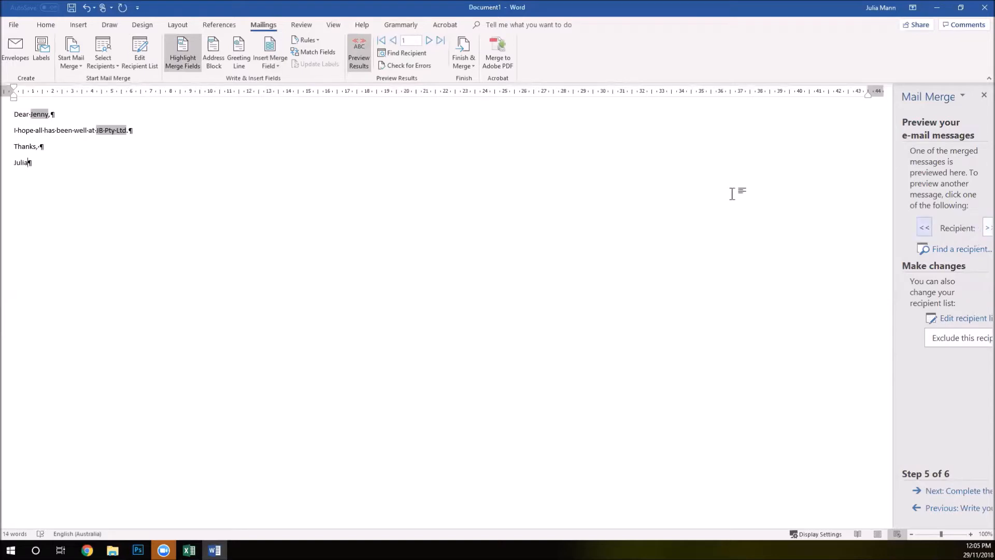
click(429, 41)
click(430, 42)
click(394, 41)
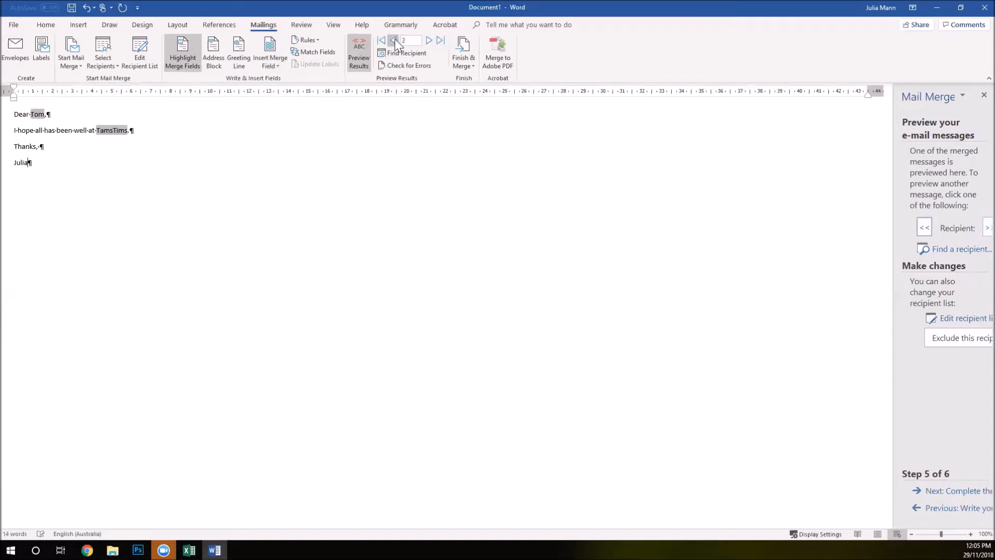
click(429, 41)
click(429, 41)
- Advance the mail merge to its completion stage and start merging to e-mail with the subject line "This is a test"
click(956, 492)
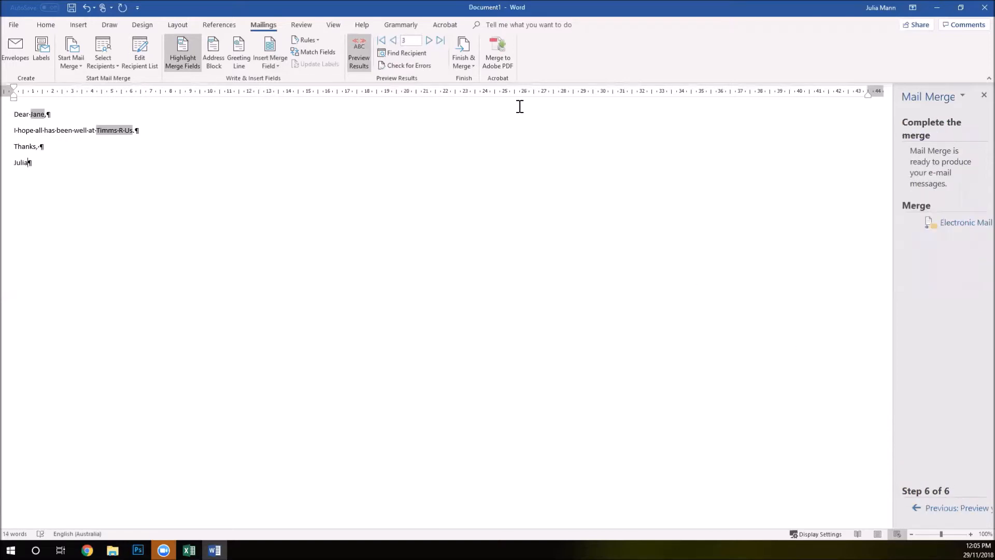
click(462, 67)
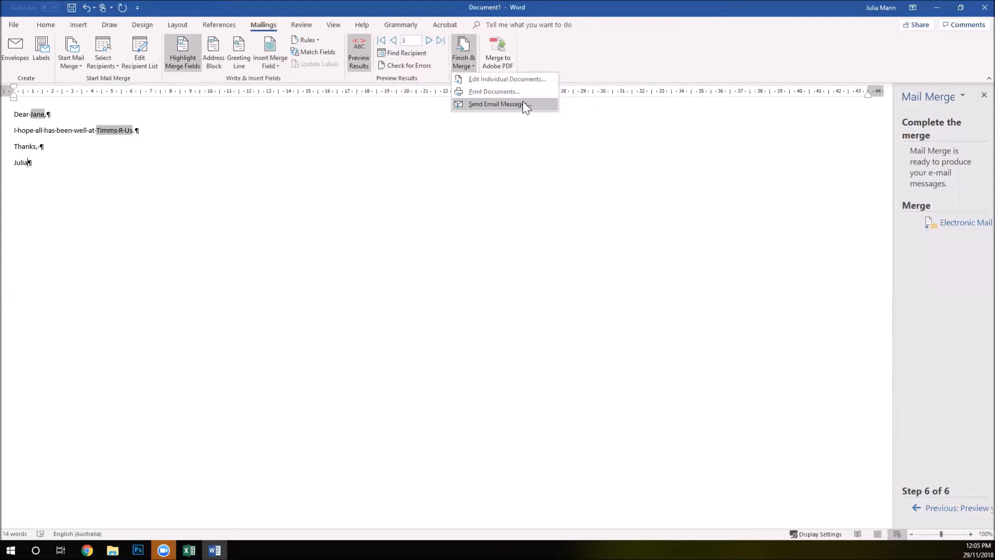
click(522, 101)
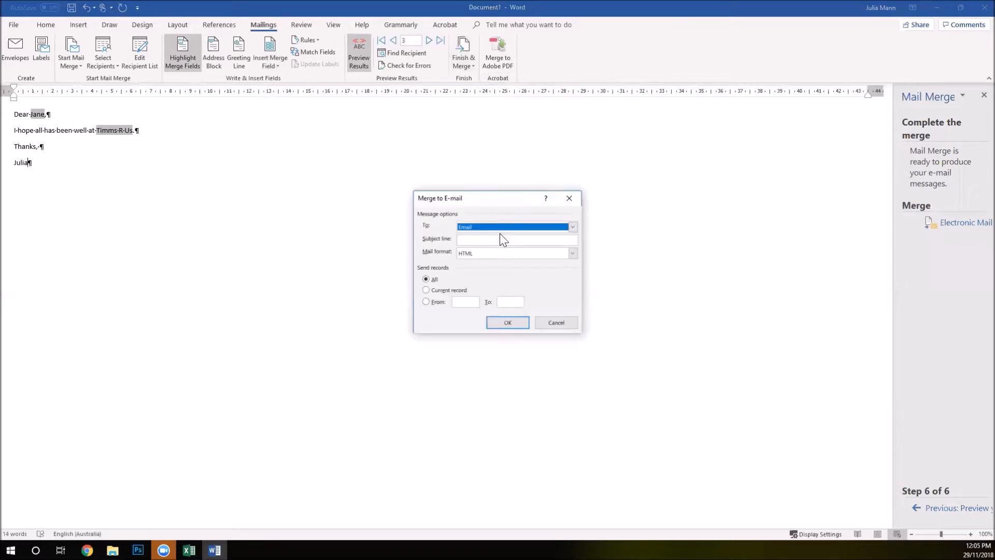
click(502, 240)
text(This is a test)
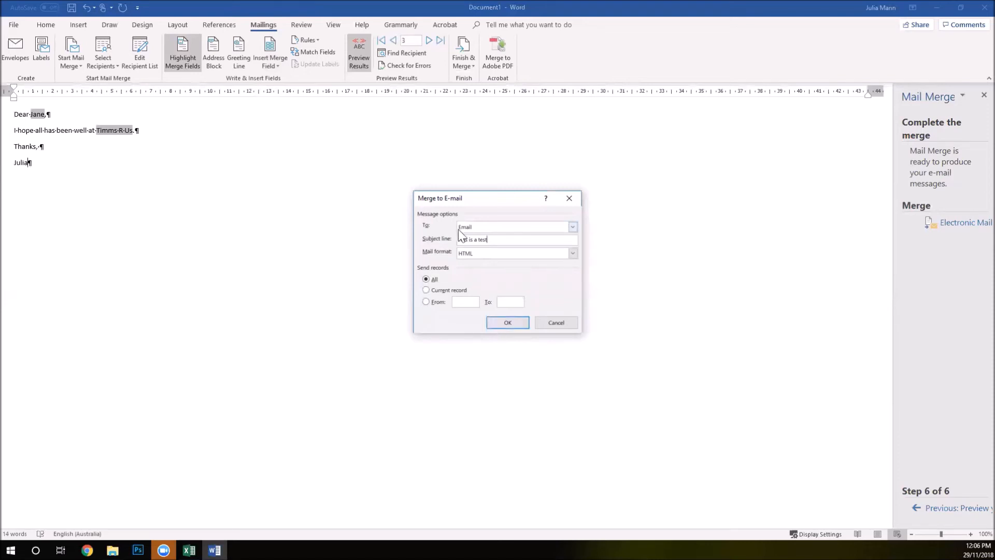
- Choose to send all records and send the merged e-mail messages
click(427, 293)
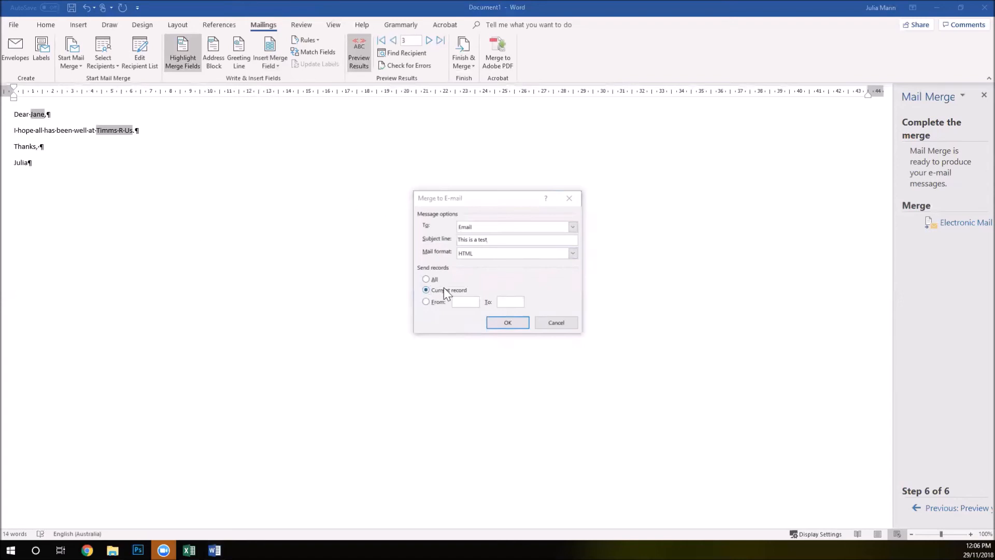
click(428, 280)
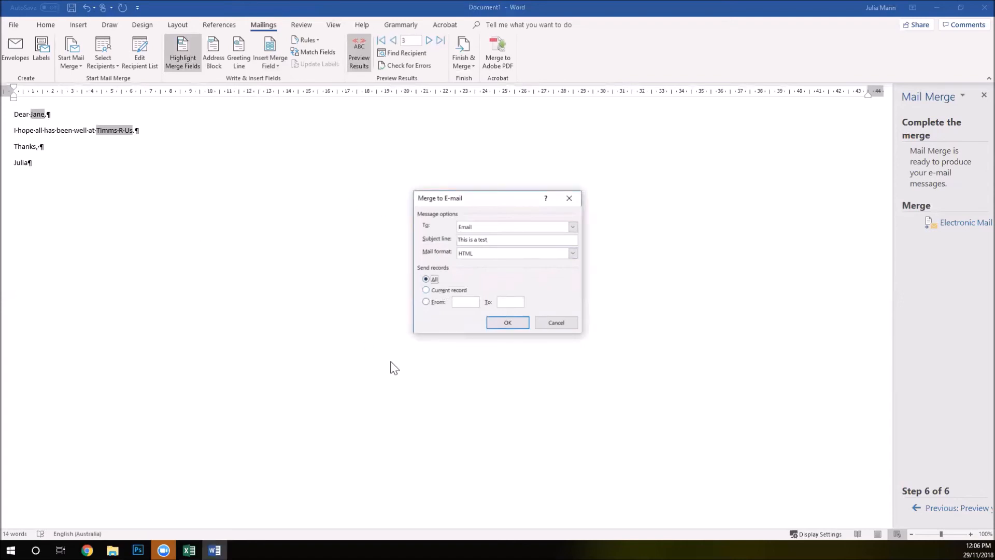
click(520, 324)
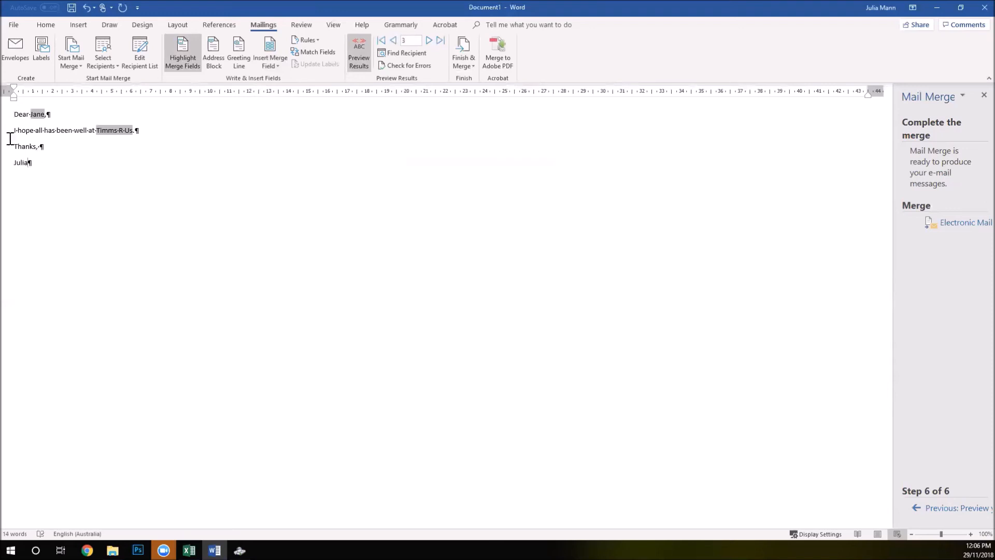
- Insert a blank line after the greeting, after the body sentence and after the "Thanks," line
triple_click(7, 115)
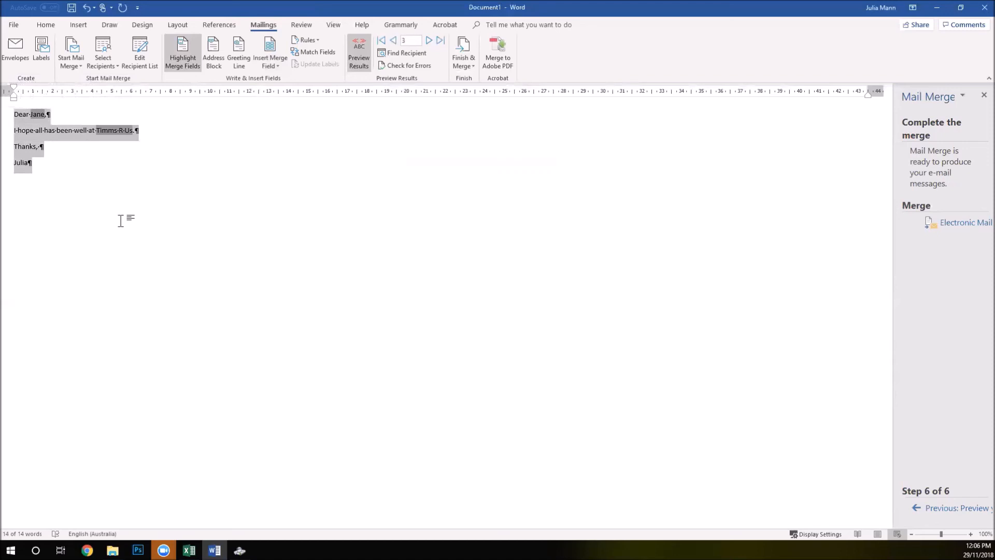
click(62, 120)
key(Return)
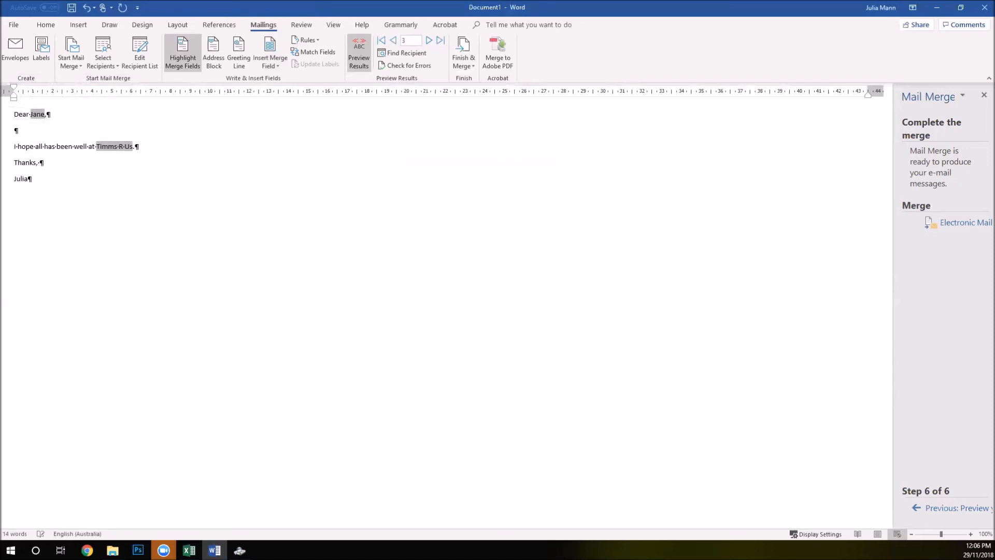
click(171, 142)
key(Return)
click(86, 180)
key(Return)
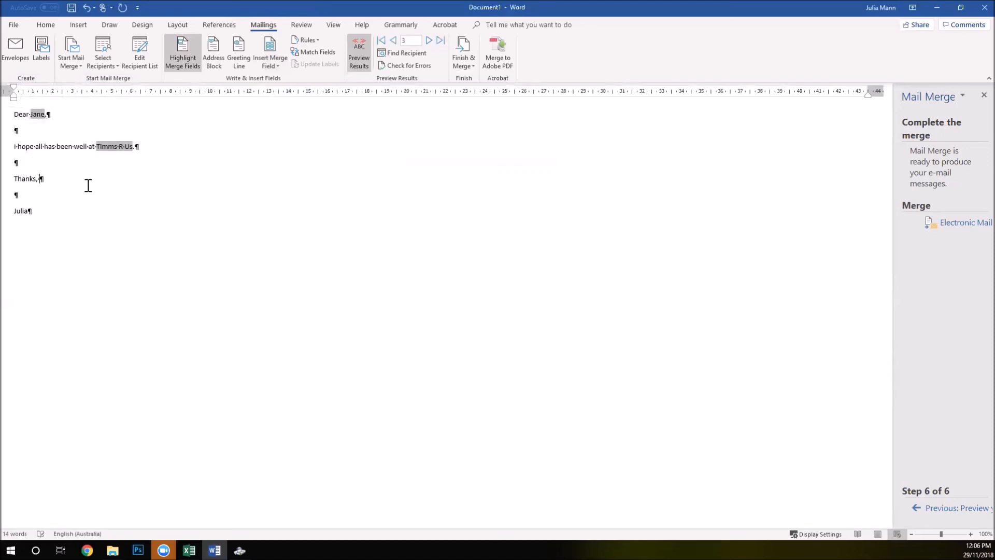